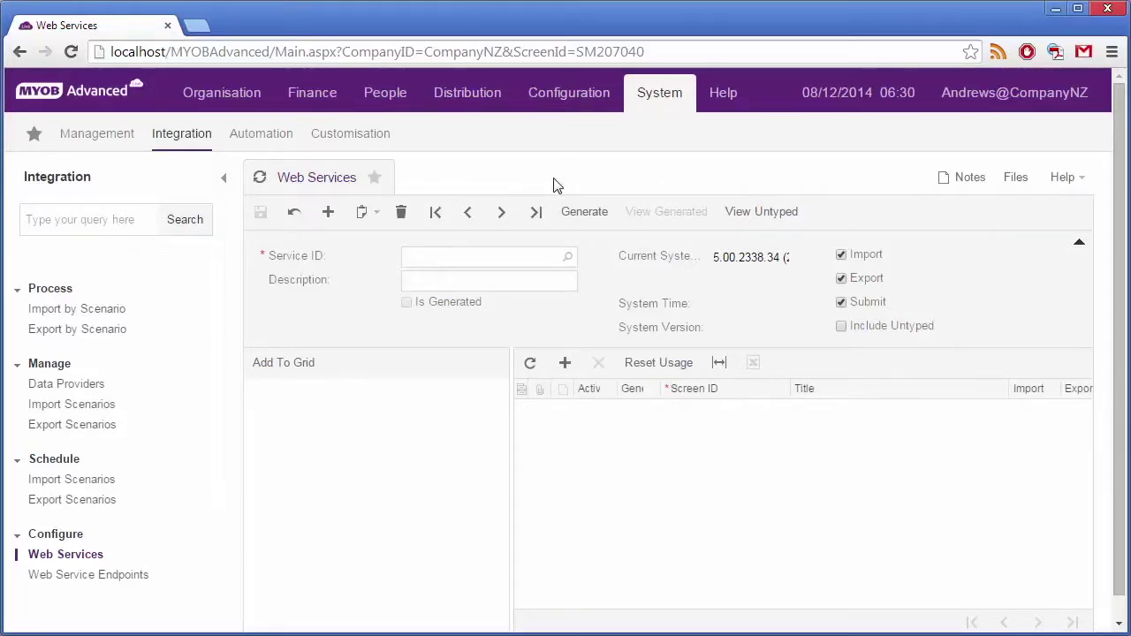
- Create web service APITEST and add a row for the Stock Items screen, IN.20.25.00
click(328, 213)
click(412, 258)
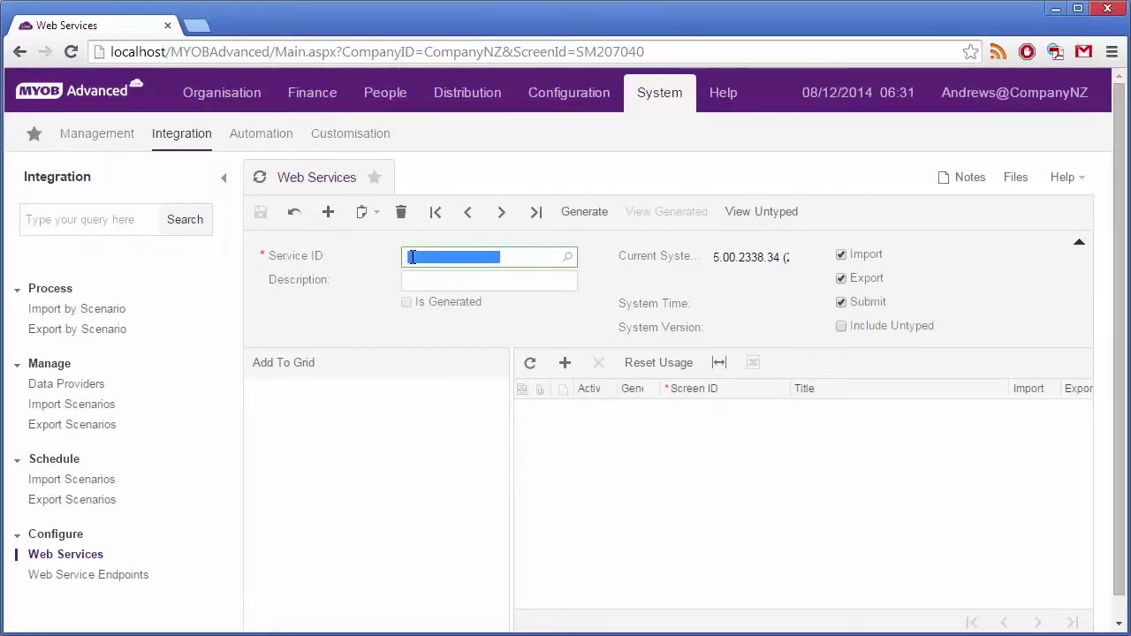
text(APITEST)
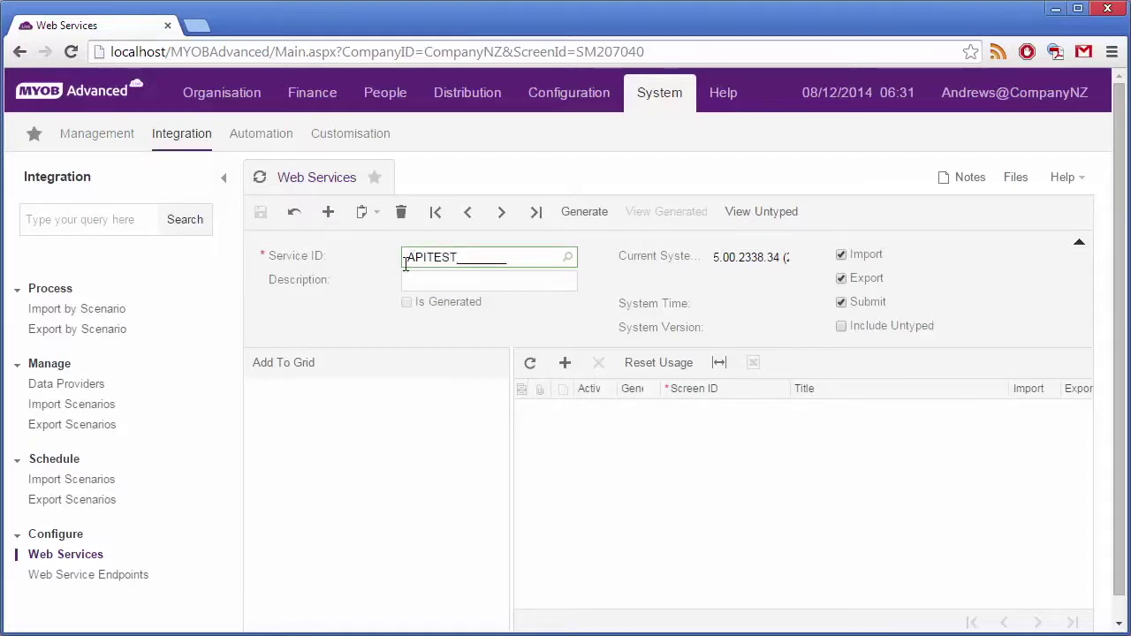
click(565, 364)
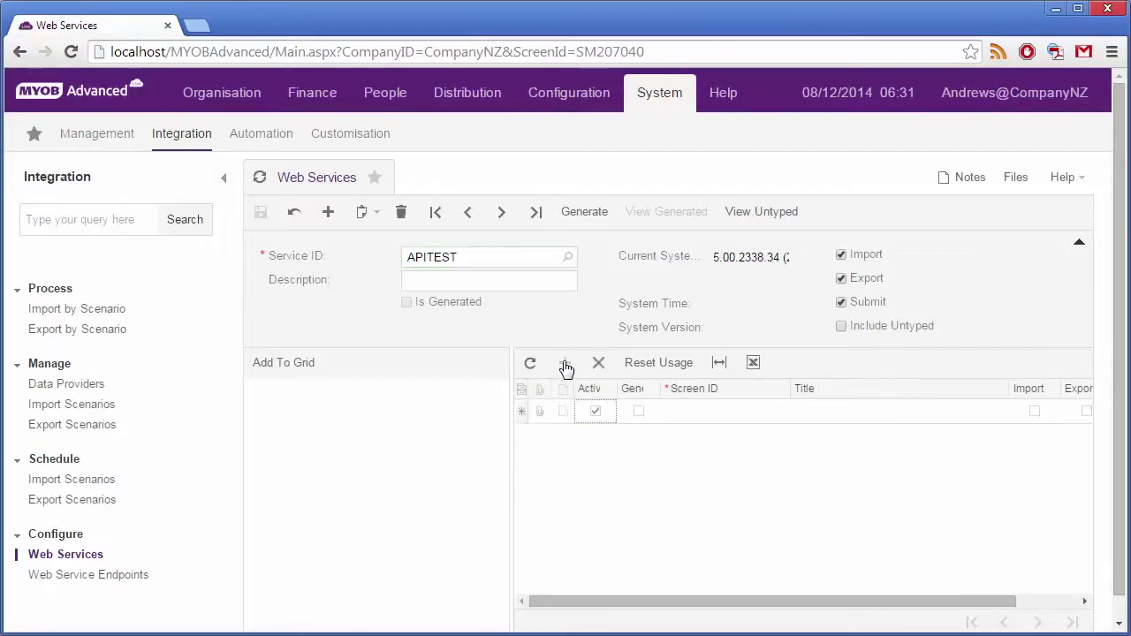
click(698, 413)
click(795, 413)
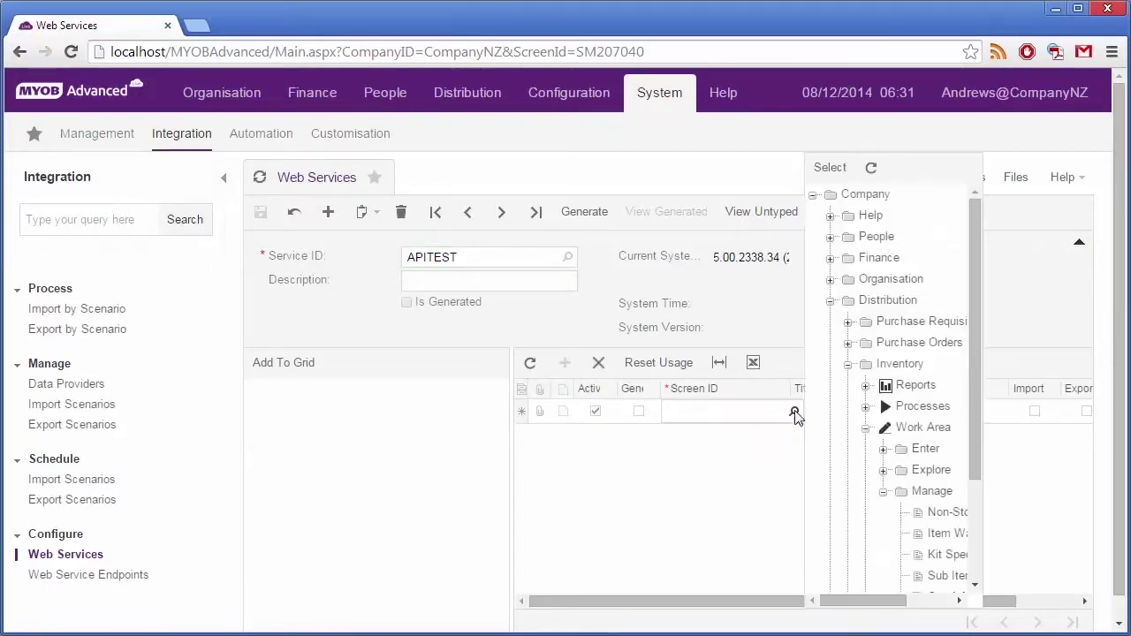
scroll(979, 424, down, 1)
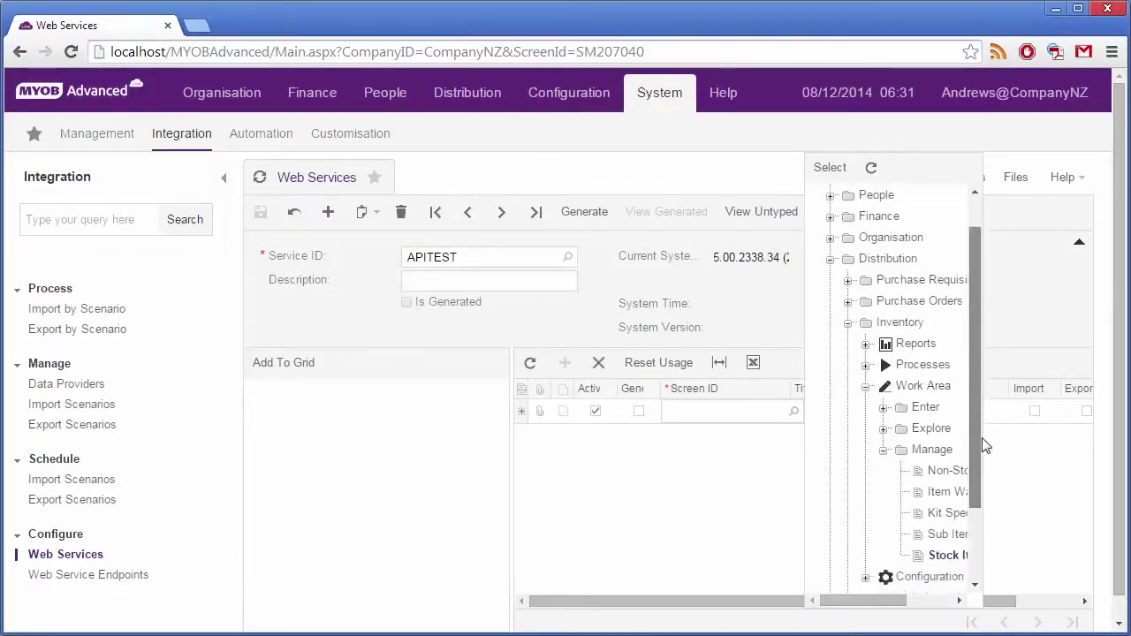
scroll(981, 450, down, 1)
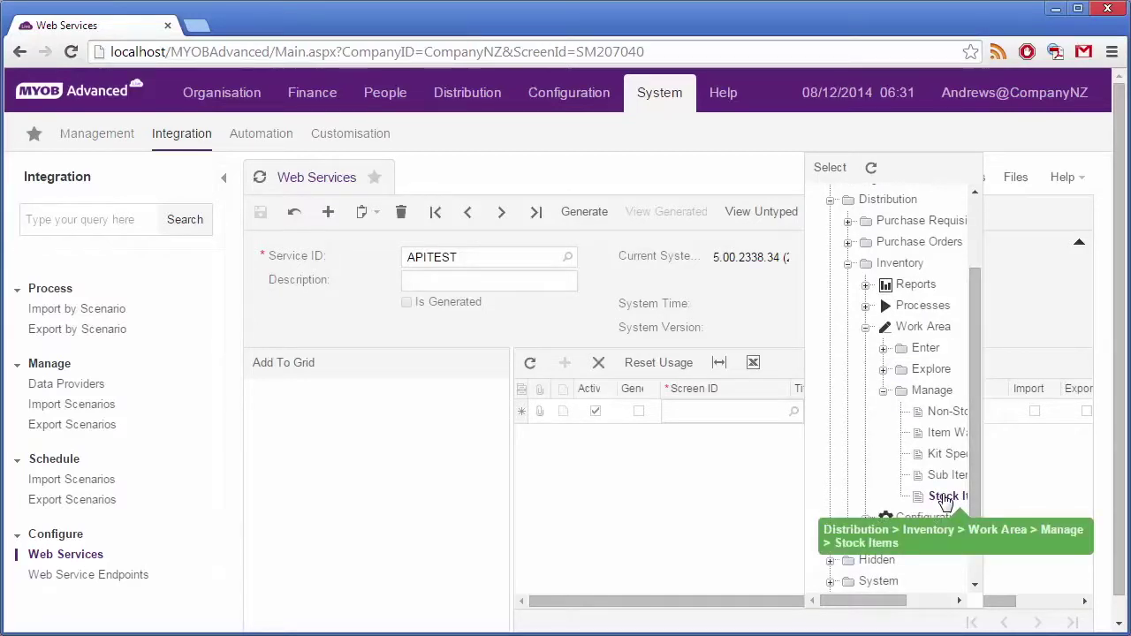
click(944, 497)
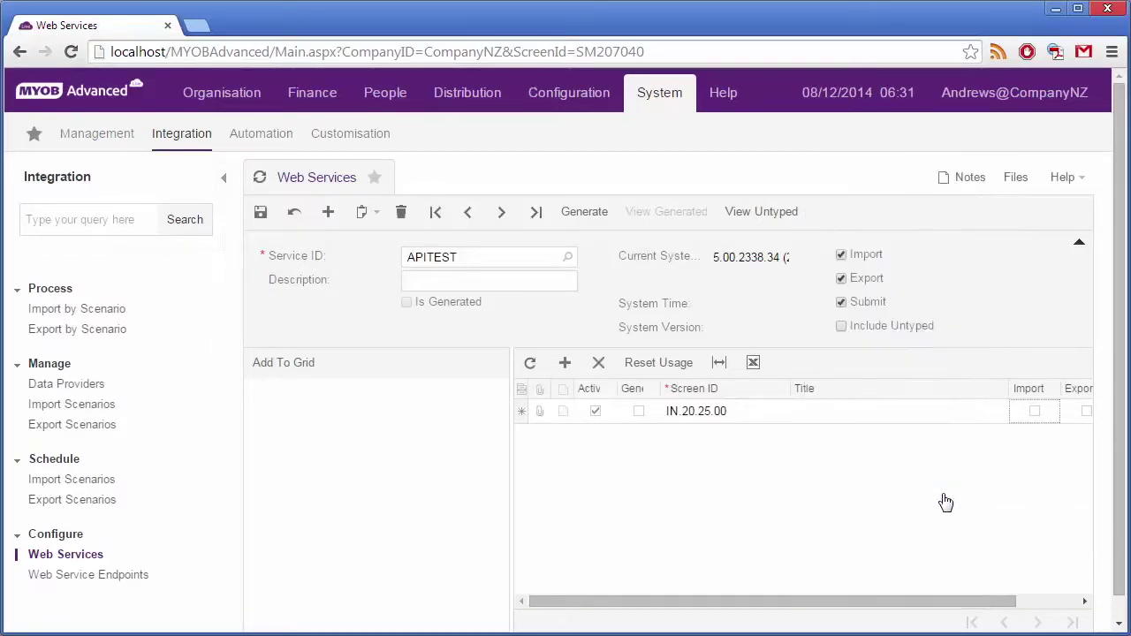
- Generate the APITEST web service and view its generated IN202500 service
click(580, 215)
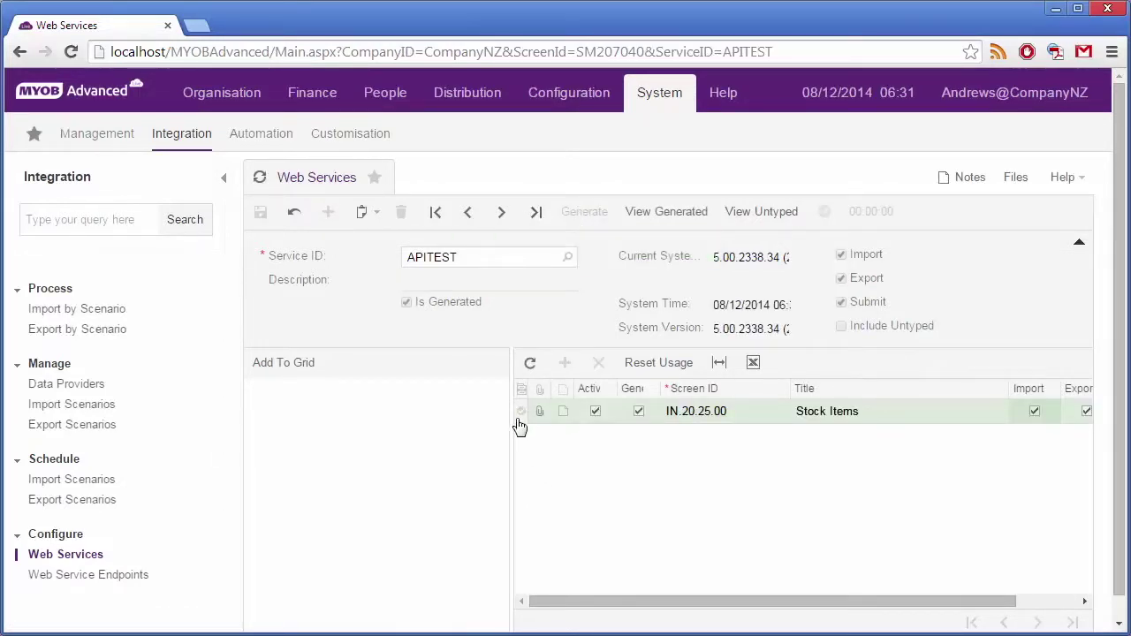
mouse_move(521, 424)
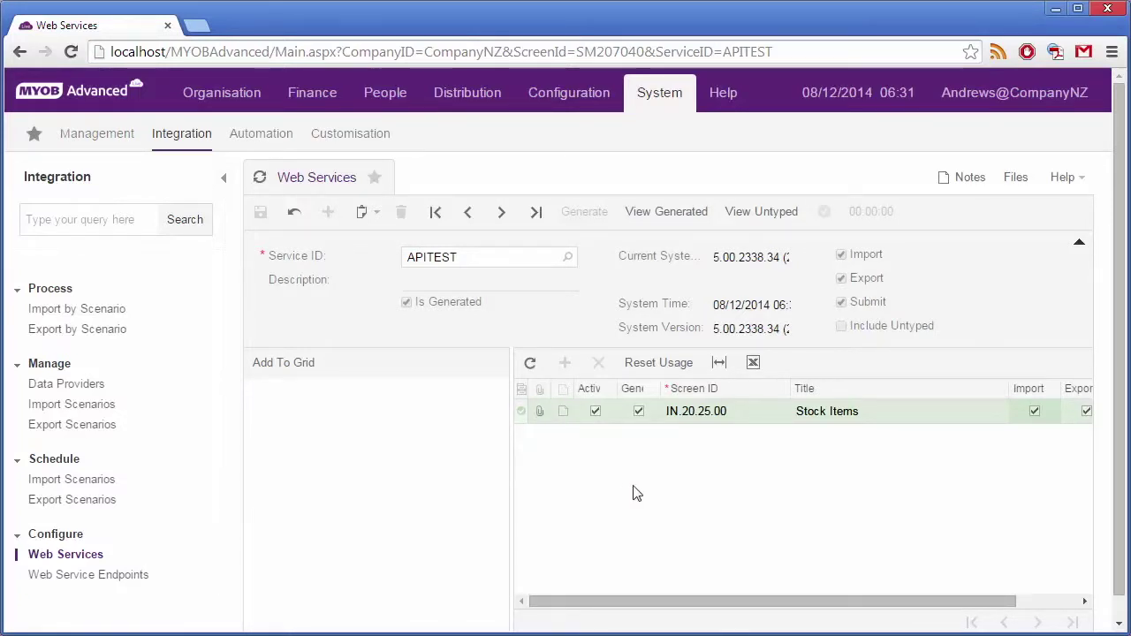
click(661, 215)
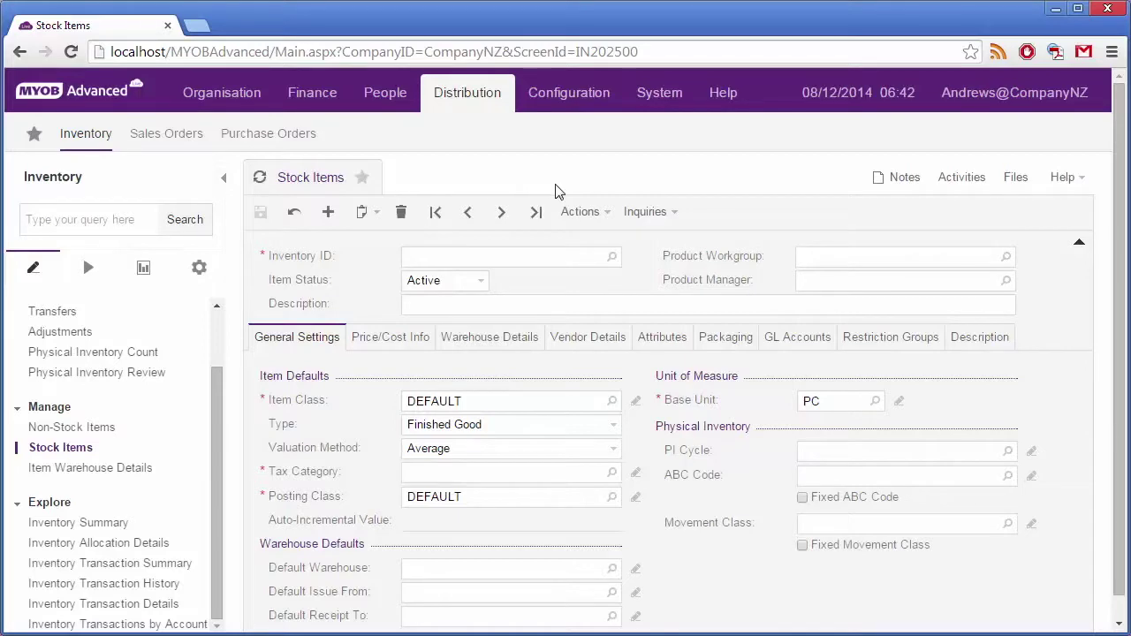
- From the Stock Items web service help, review SetLocaleName, then open the GetSchema operation
click(1080, 178)
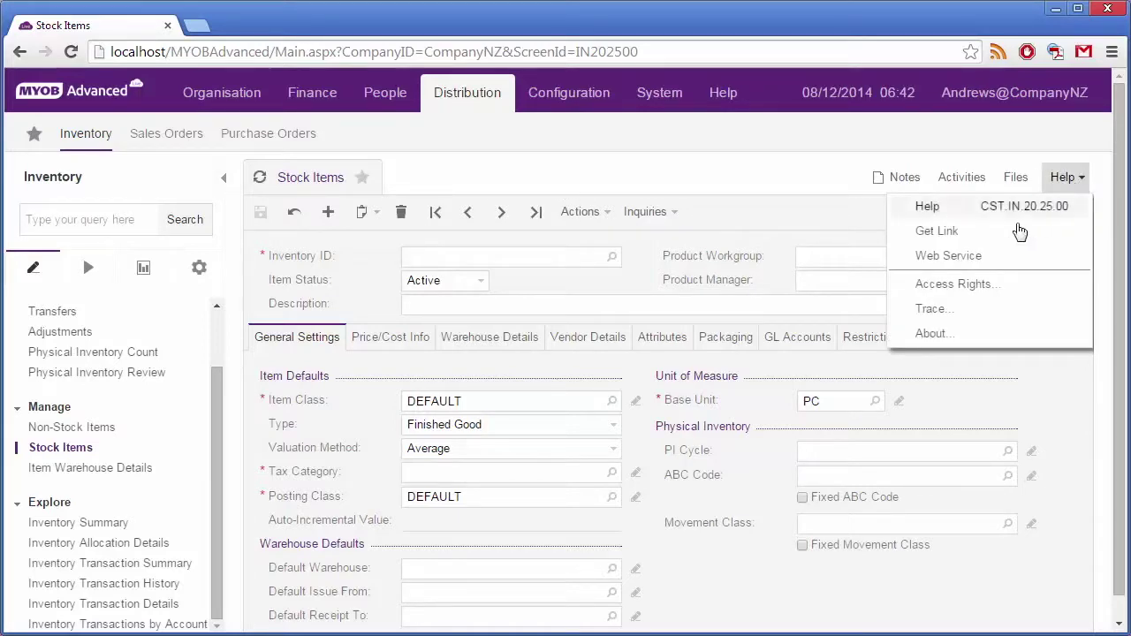
click(990, 262)
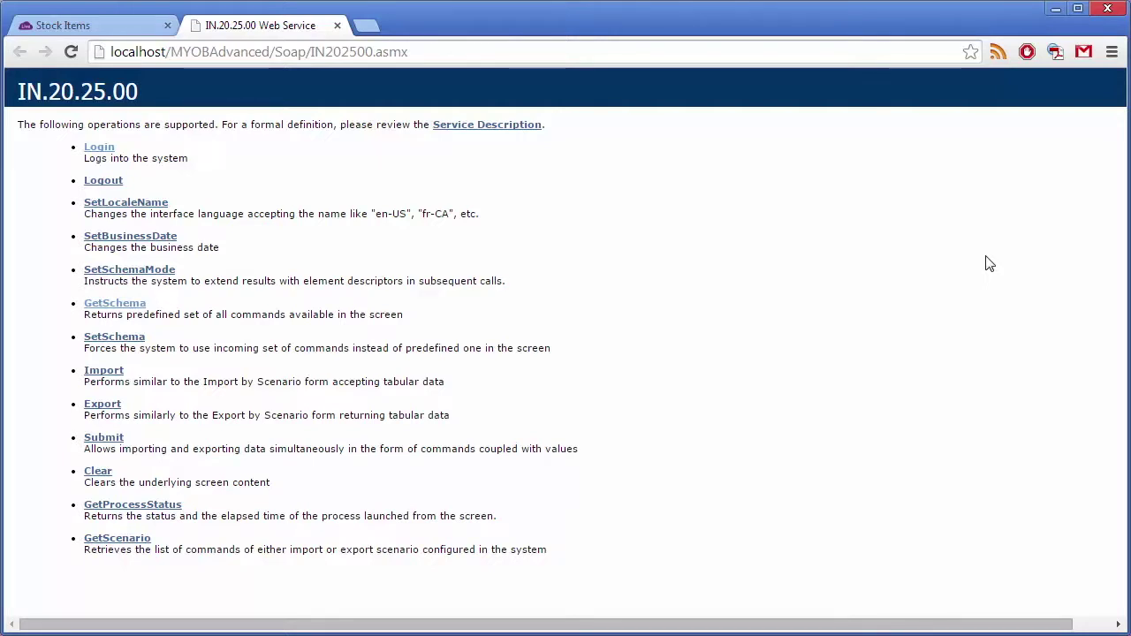
click(98, 203)
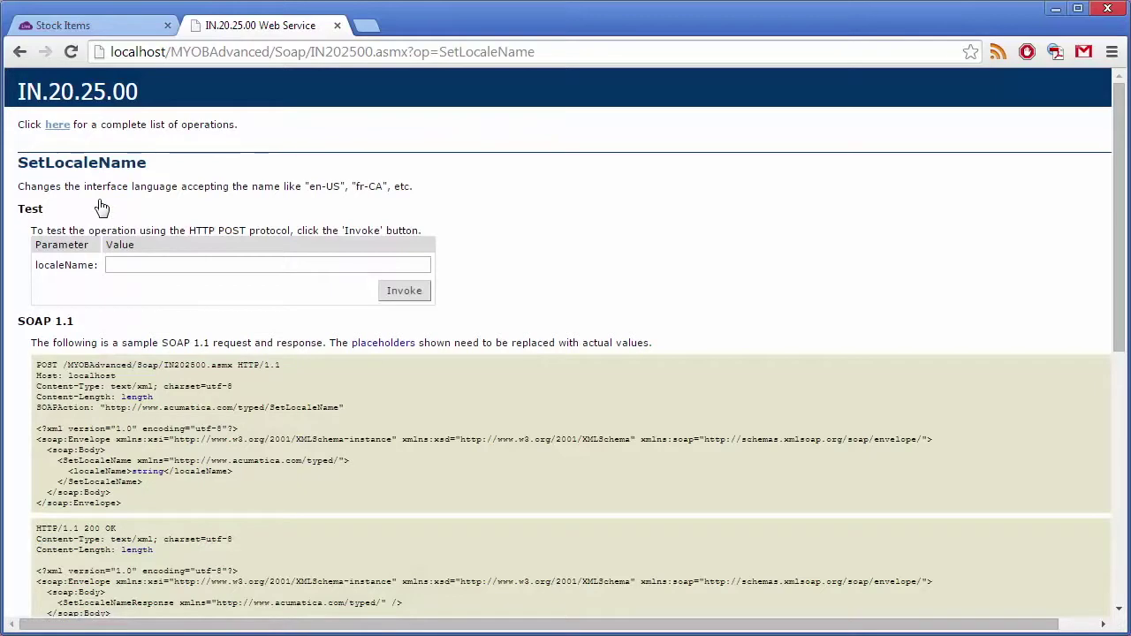
scroll(298, 296, down, 3)
scroll(296, 299, down, 3)
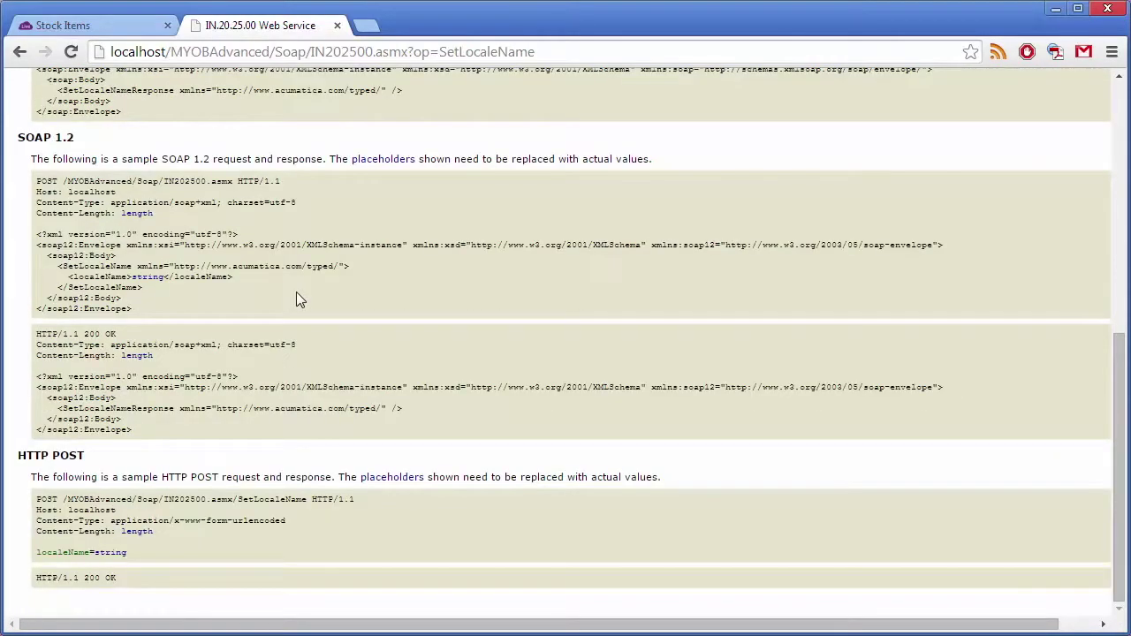
scroll(296, 298, up, 6)
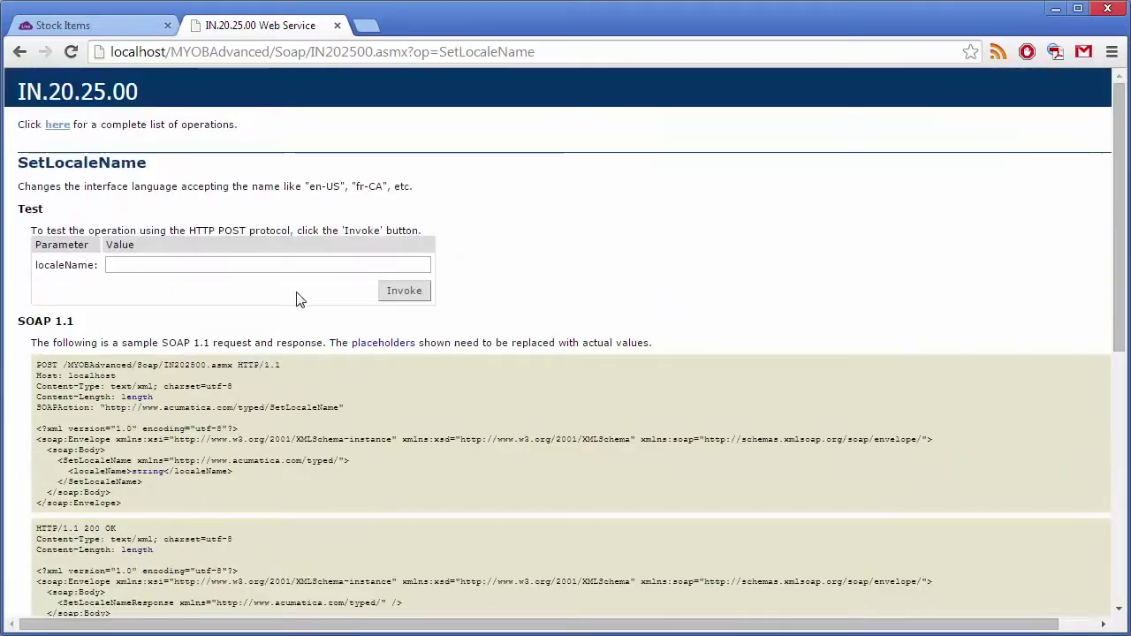
key(alt+Left)
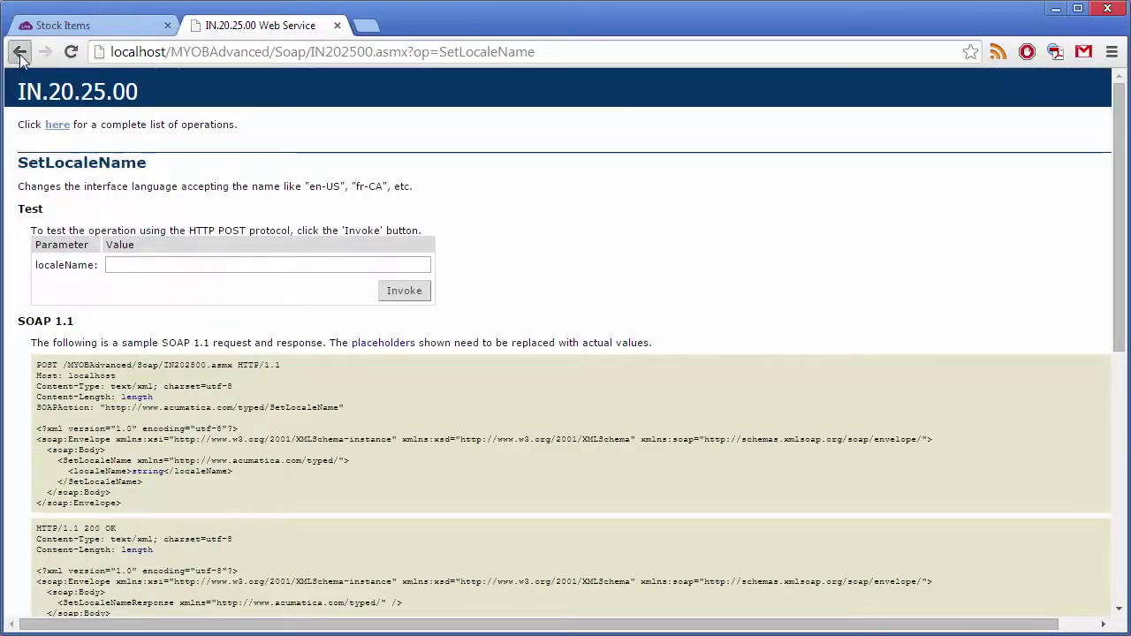
click(114, 304)
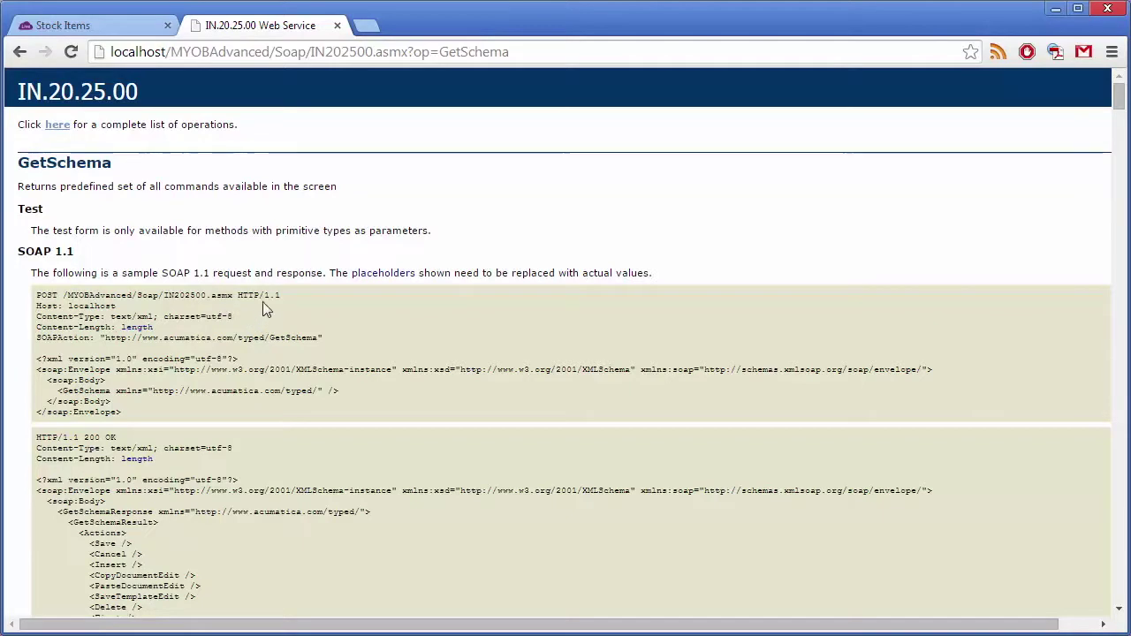
- Scroll through the GetSchema sample SOAP response to review the listed fields
scroll(200, 296, down, 4)
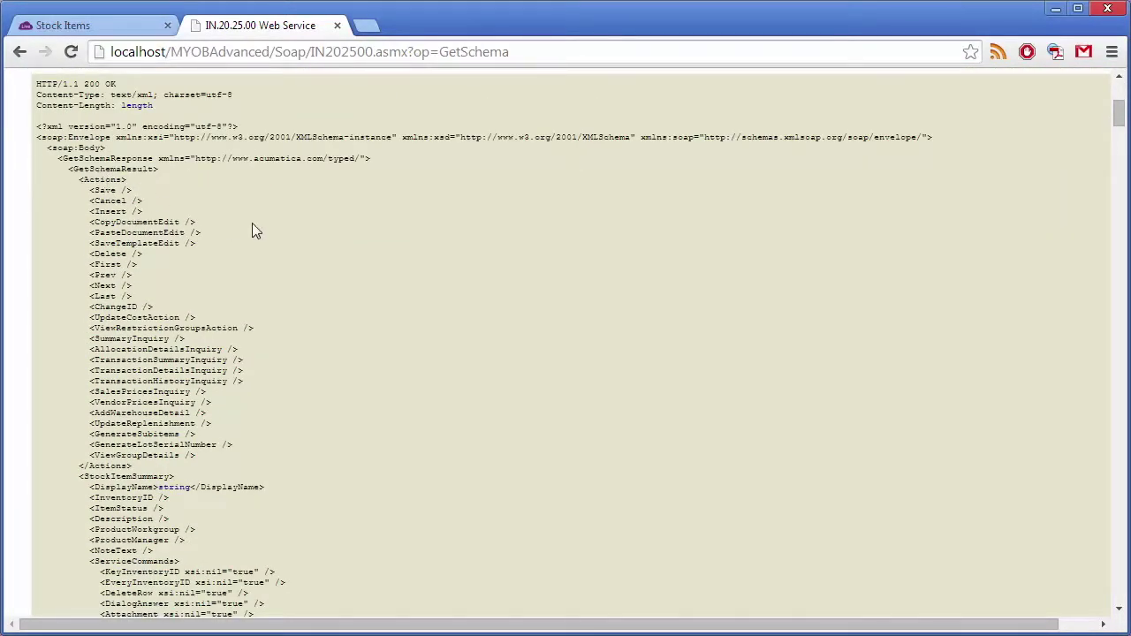
scroll(252, 229, down, 2)
scroll(252, 230, down, 1)
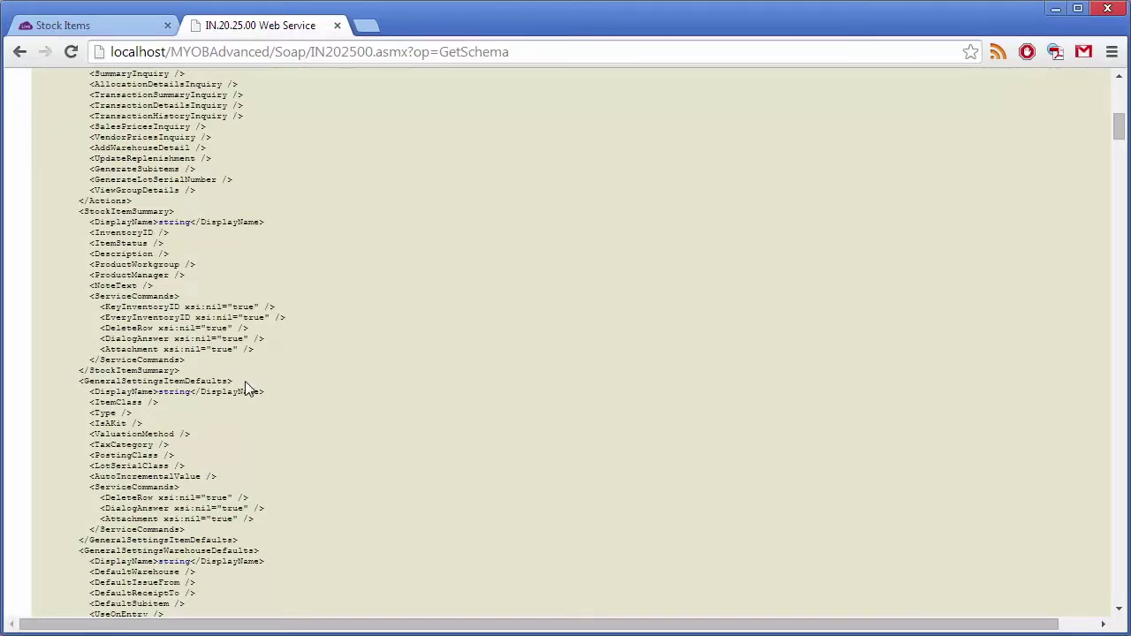
scroll(293, 371, down, 20)
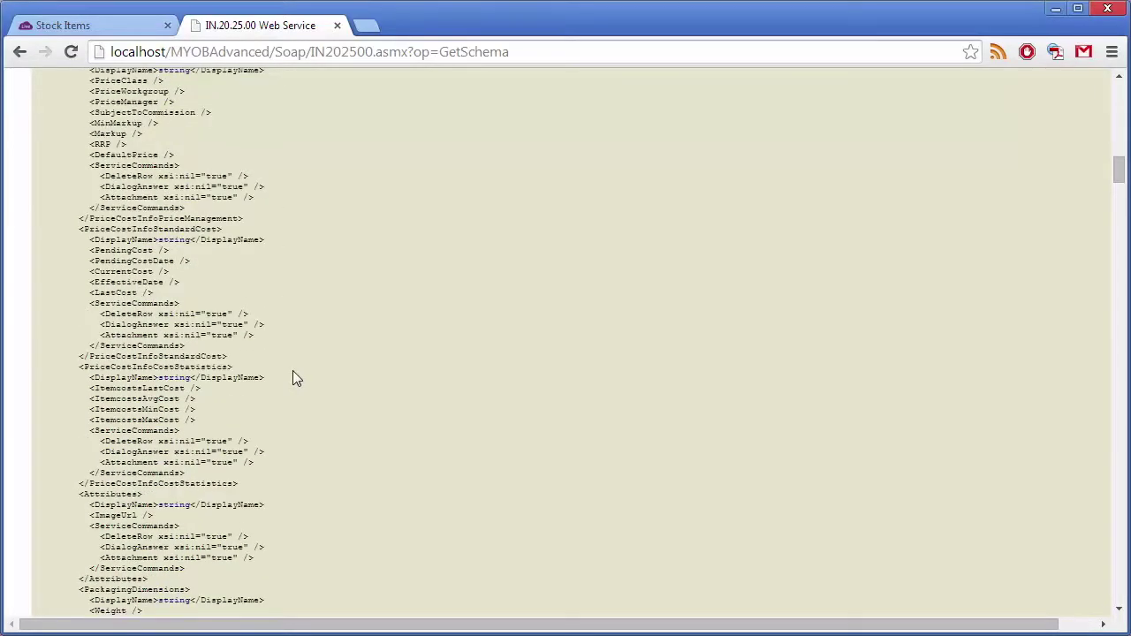
scroll(296, 378, down, 2)
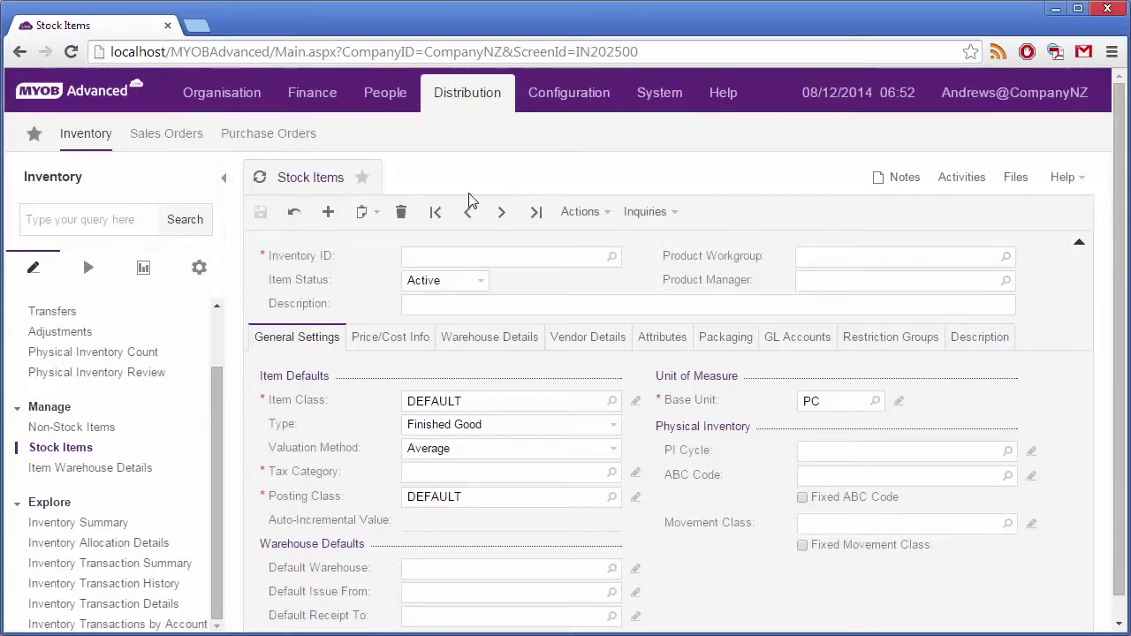
click(459, 257)
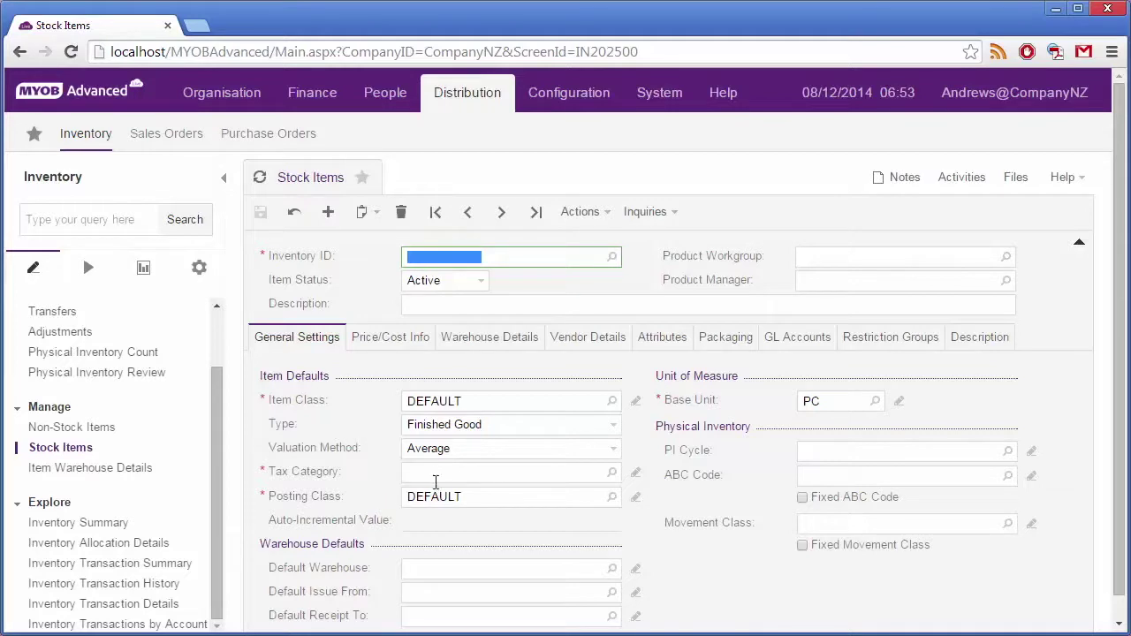
click(436, 475)
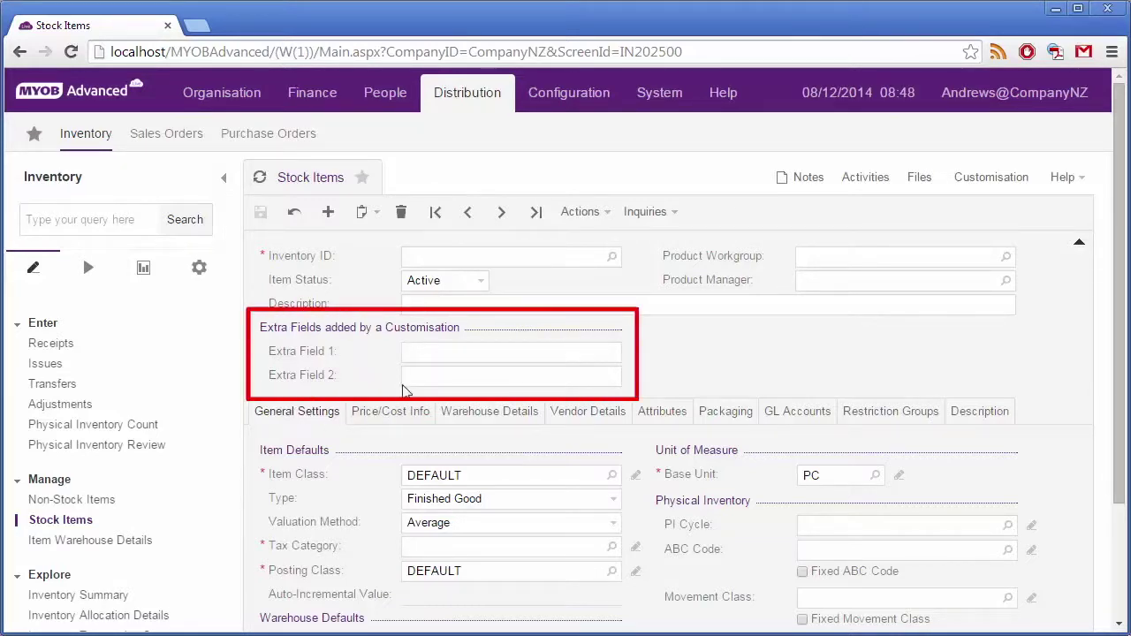
- Reopen the Stock Items GetSchema page and select the ExtraField1/ExtraField2 customisation block
click(1062, 177)
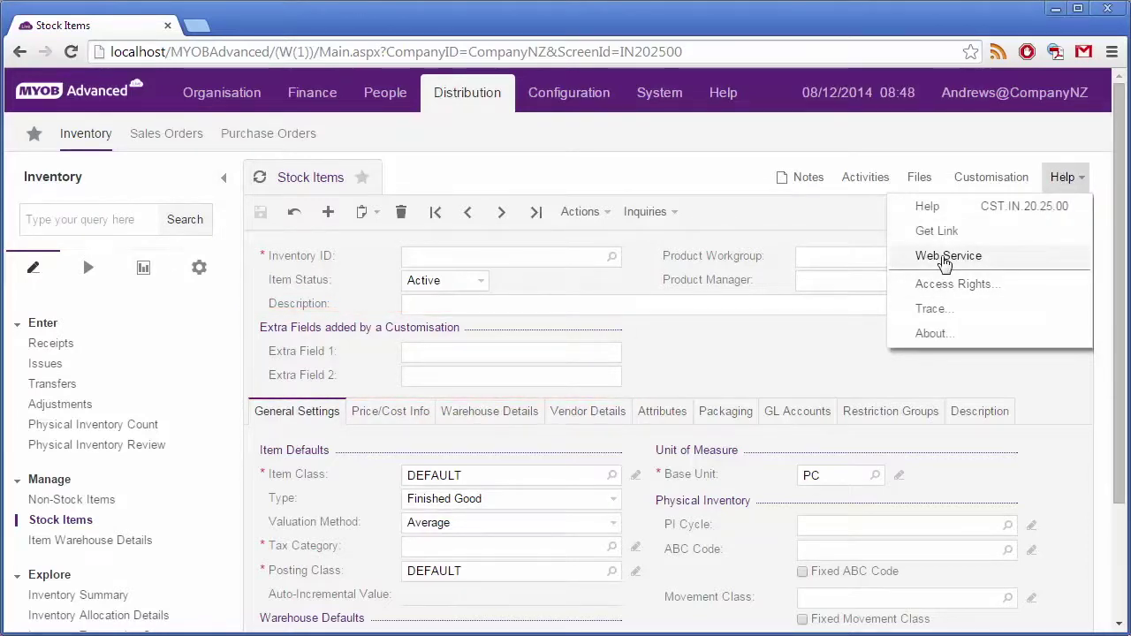
click(944, 261)
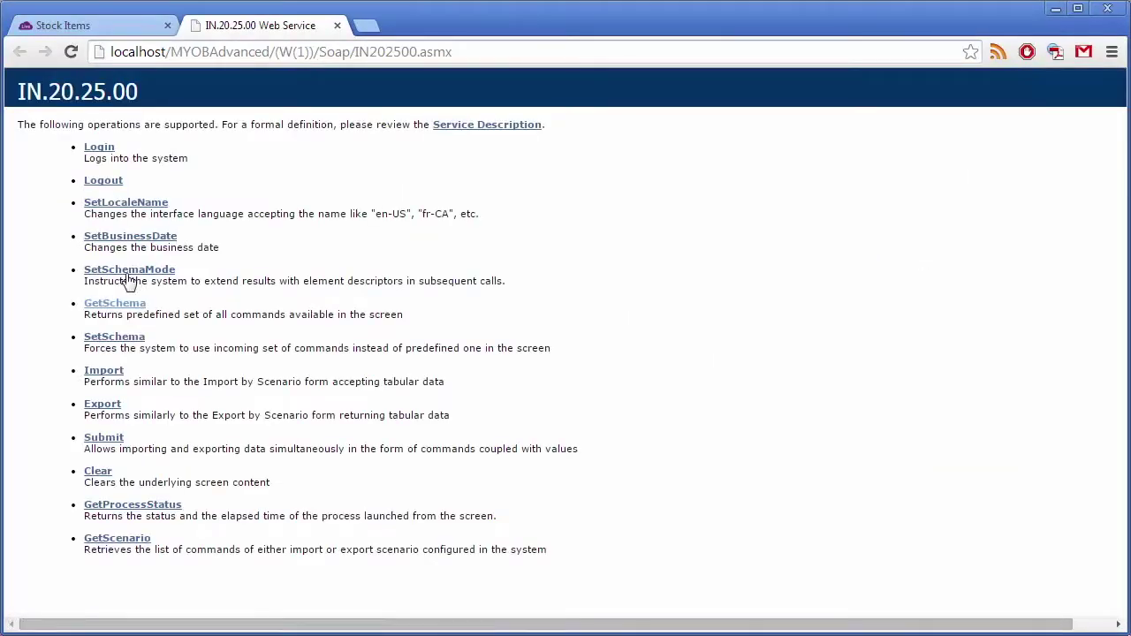
click(116, 302)
scroll(345, 364, down, 8)
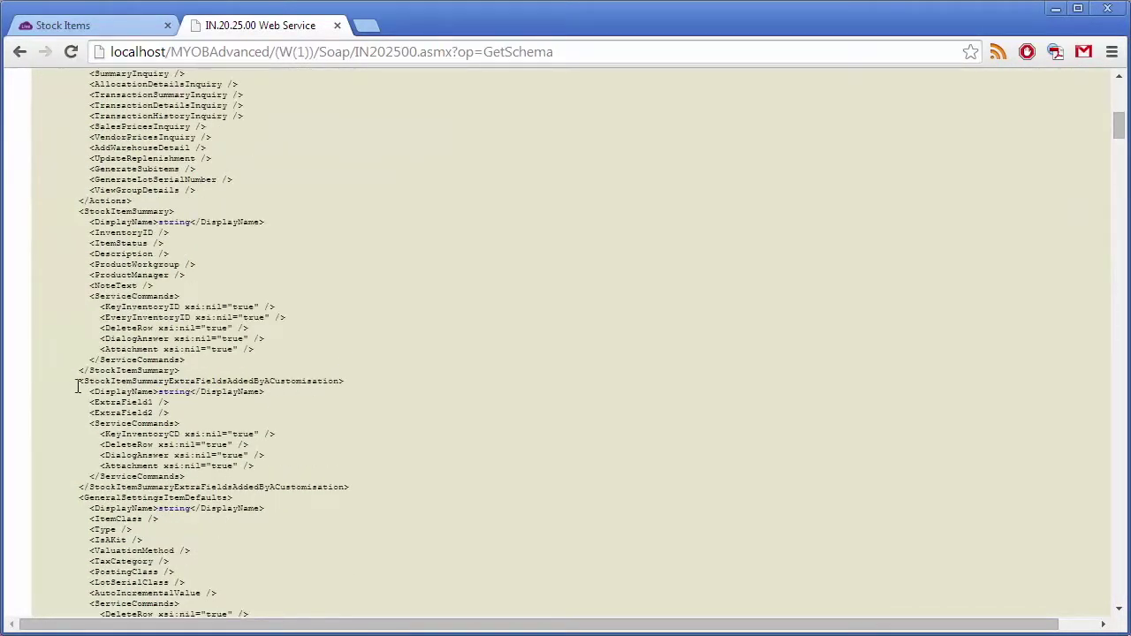
drag(77, 382, 361, 491)
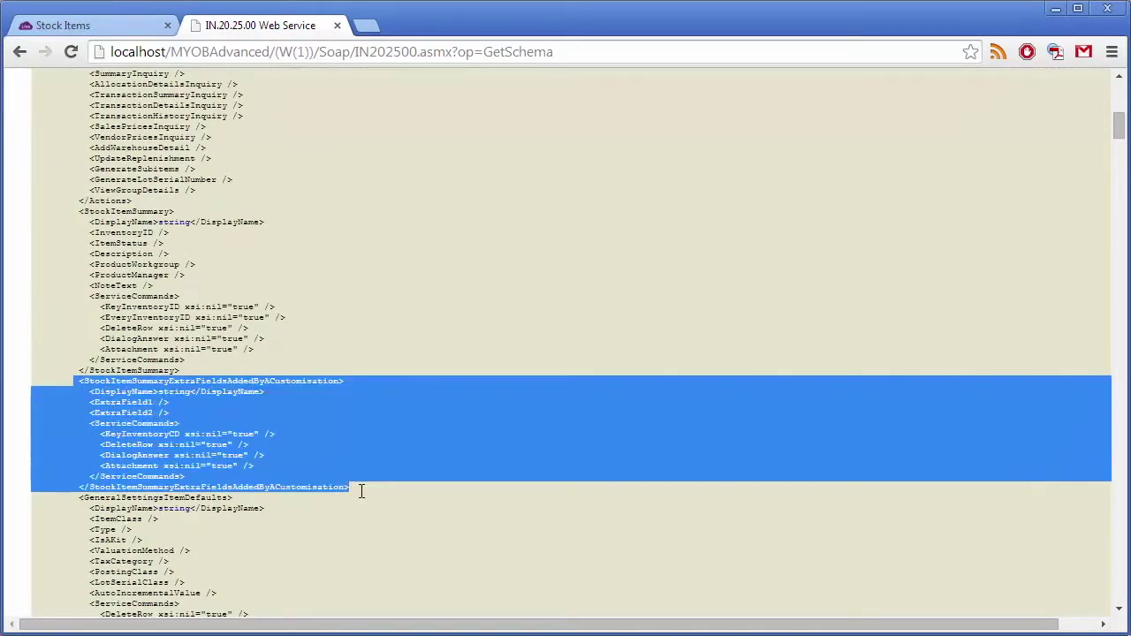